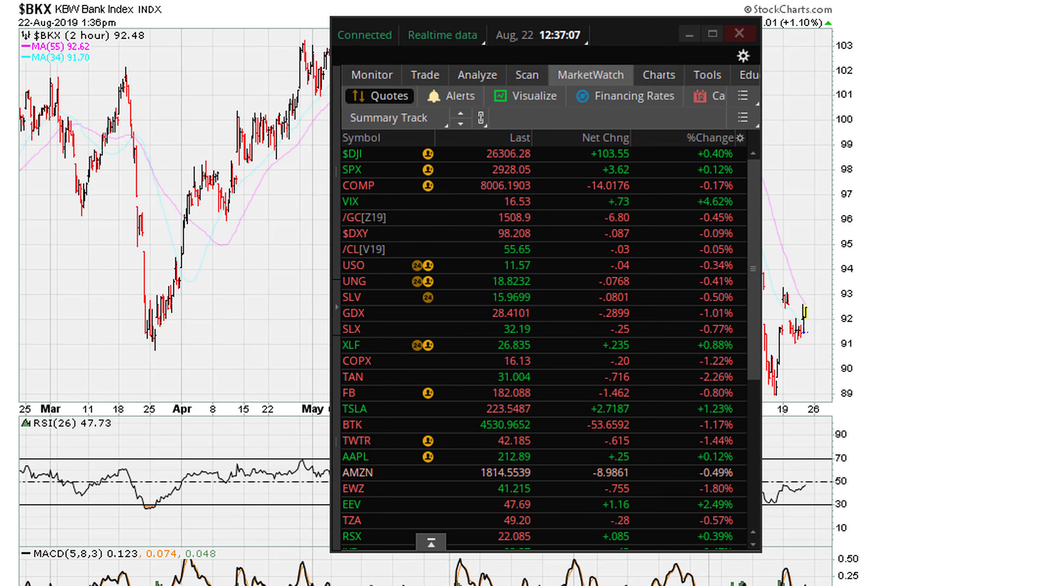
# Circle the quotes clock, clear the outline, and hide the MarketWatch window to reveal the $BKX chart
pyautogui.moveTo(492, 25); pyautogui.dragTo(607, 46)
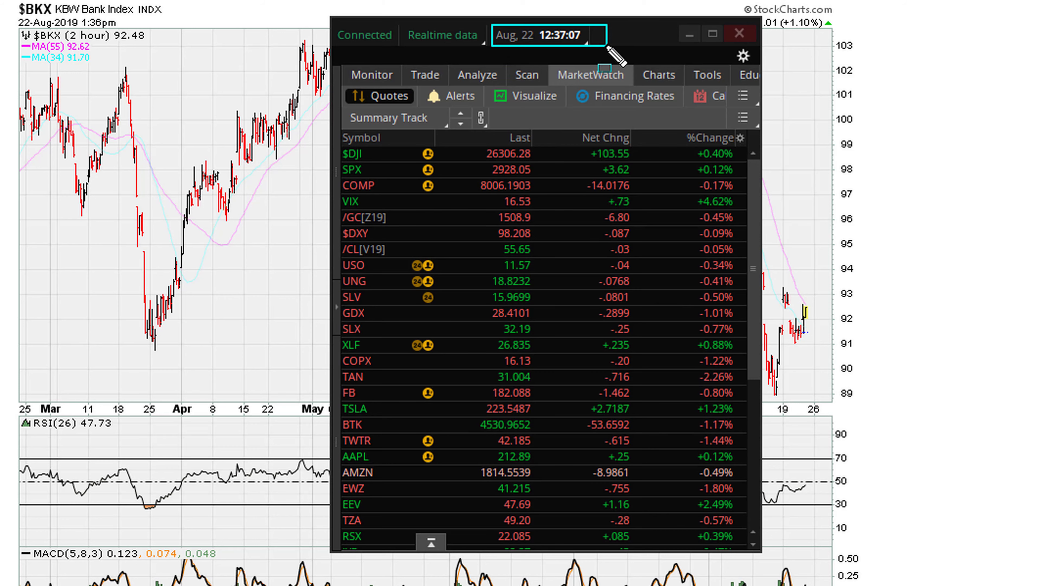
pyautogui.press('Escape')
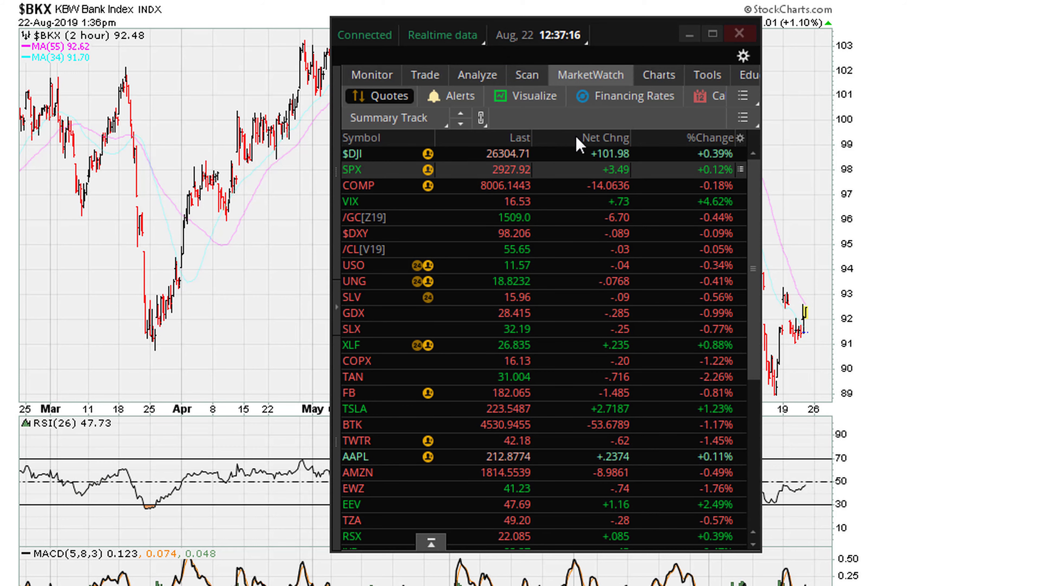
pyautogui.hotkey('alt', 'Tab')
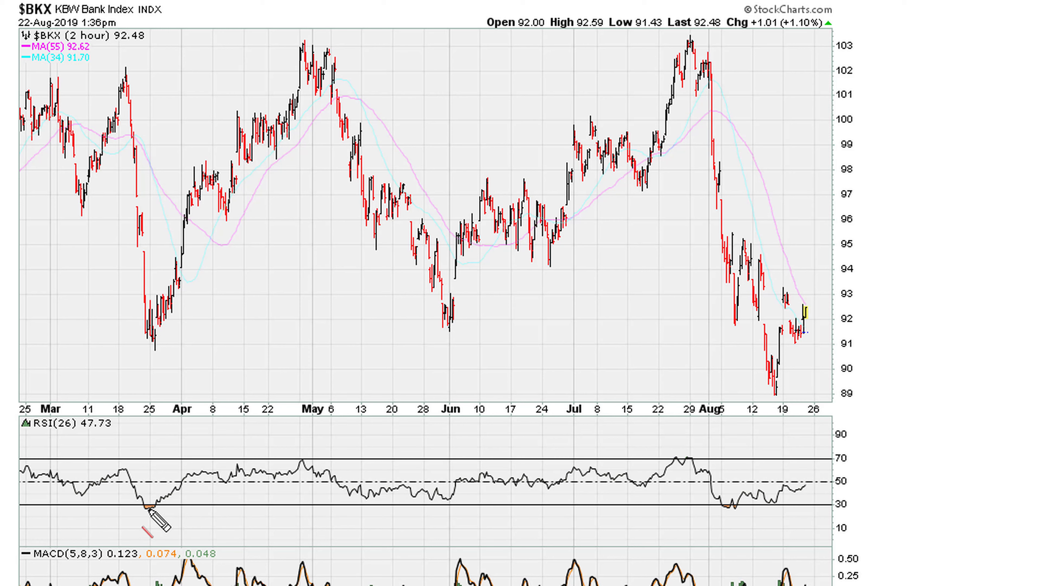
# Draw a red RSI trendline rising from the March low and box its six touches from March to early June
pyautogui.moveTo(148, 508); pyautogui.dragTo(857, 484)
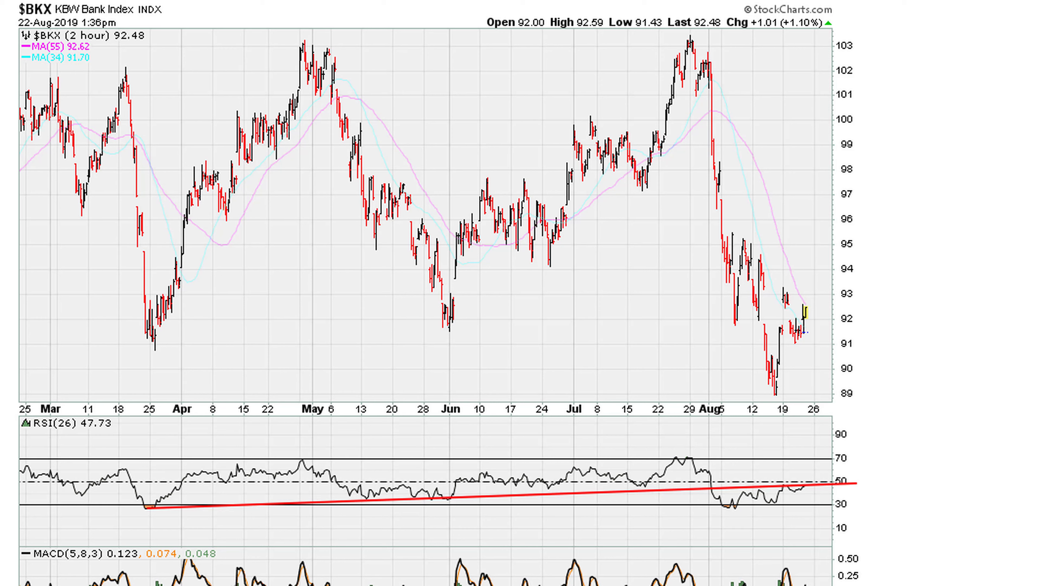
pyautogui.click(152, 507)
pyautogui.click(369, 499)
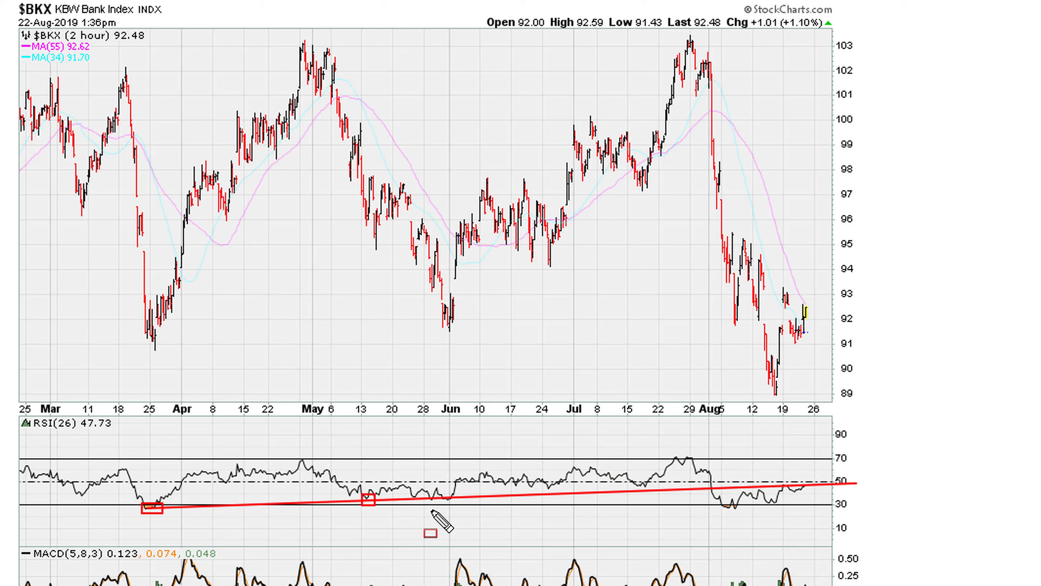
pyautogui.click(416, 496)
pyautogui.click(432, 498)
pyautogui.click(446, 495)
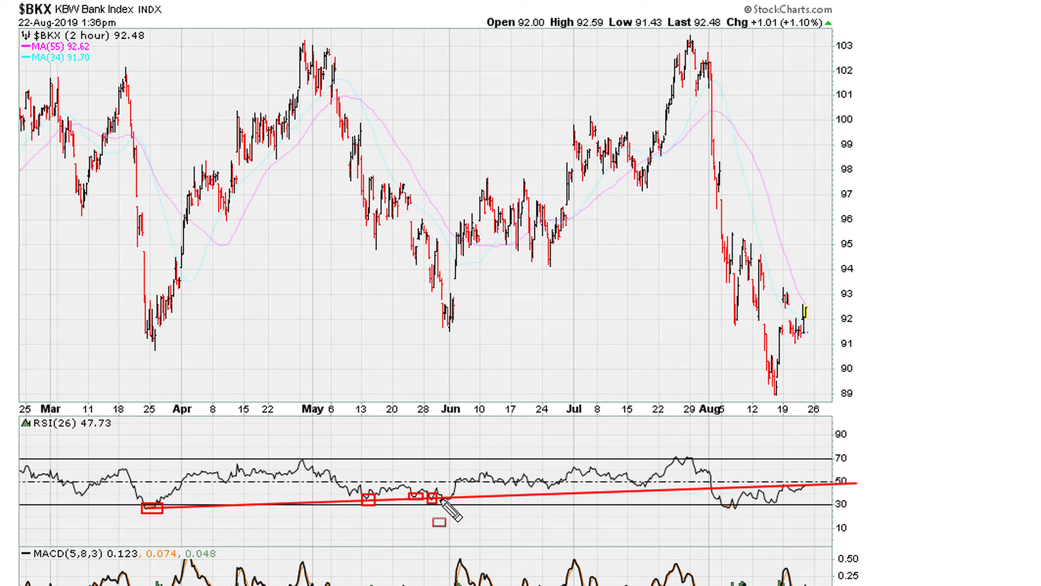
pyautogui.click(450, 497)
# Add red arrows marking the early-August break on the RSI and on price
pyautogui.moveTo(739, 443); pyautogui.dragTo(715, 482)
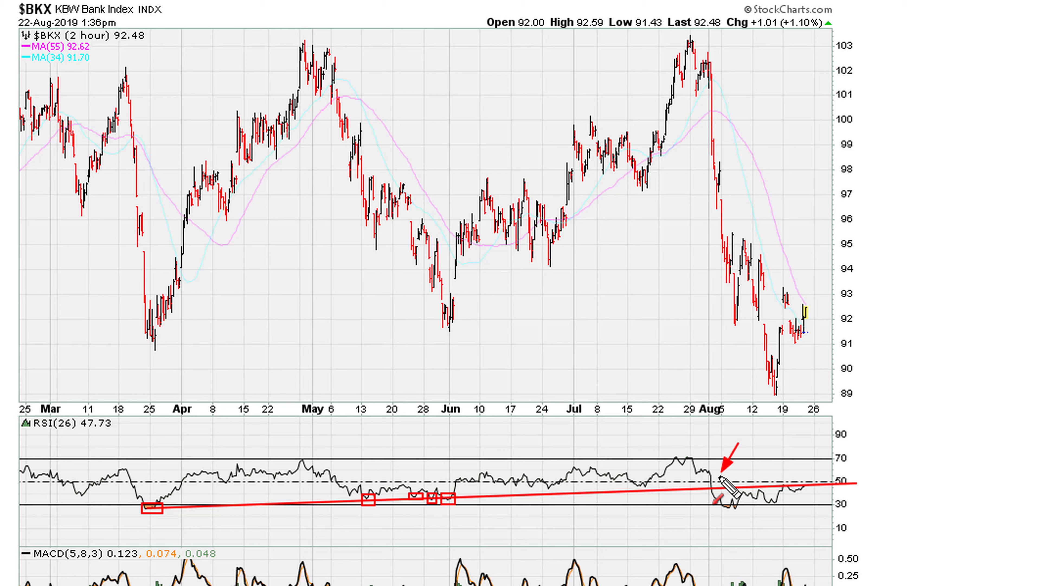
pyautogui.moveTo(765, 143)
pyautogui.mouseDown()
pyautogui.moveTo(728, 200)
pyautogui.moveTo(716, 132)
pyautogui.mouseUp()
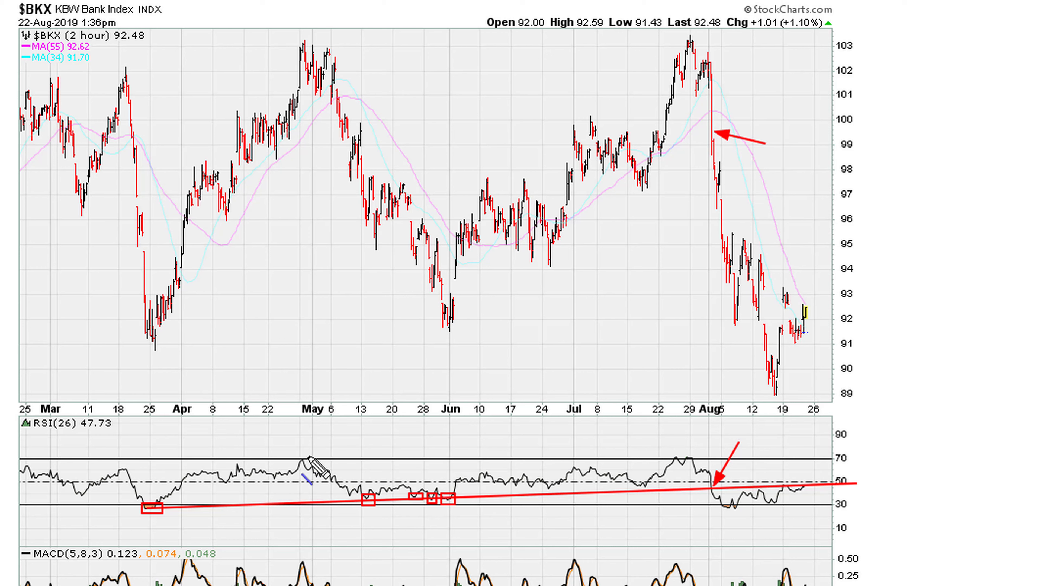
# Draw a blue line from the May RSI peak, undo the stray stroke, then erase all annotations
pyautogui.moveTo(301, 459)
pyautogui.mouseDown()
pyautogui.moveTo(571, 462)
pyautogui.moveTo(574, 477)
pyautogui.moveTo(823, 487)
pyautogui.mouseUp()
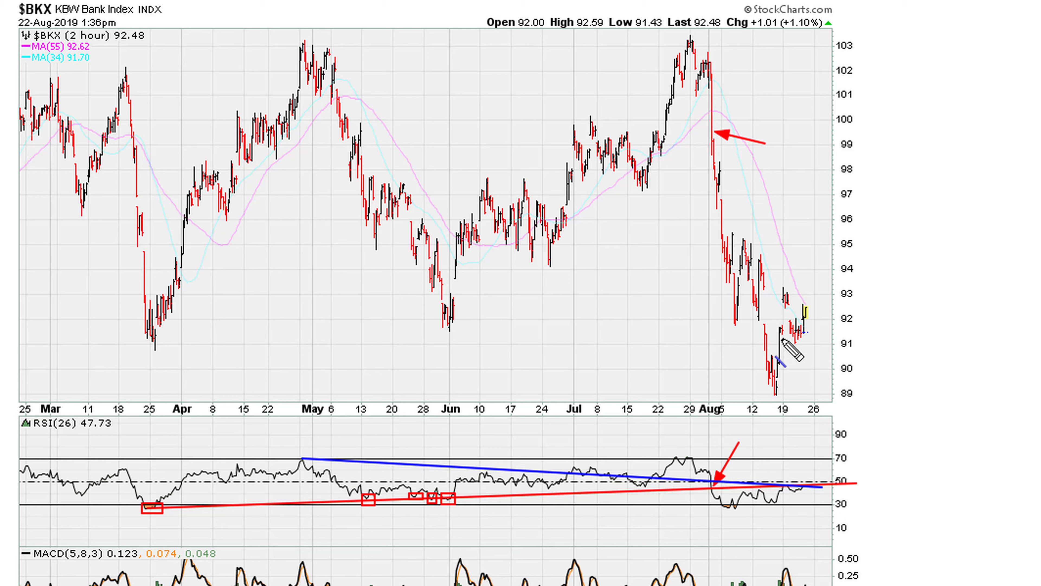
pyautogui.hotkey('ctrl', 'z')
pyautogui.press('e')
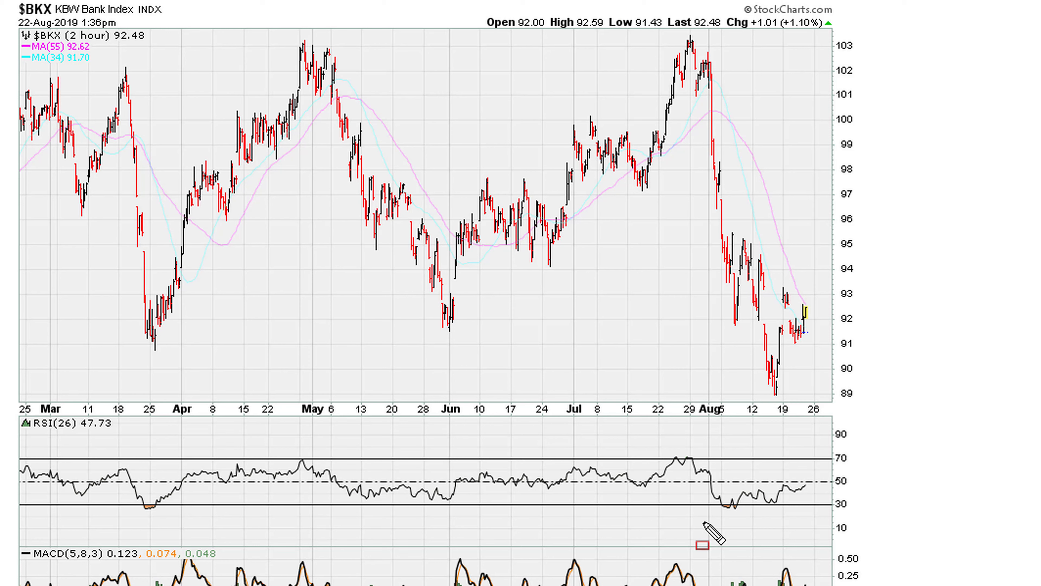
# Draw a blue falling RSI trendline from the May peak and a red rising one from the March low
pyautogui.moveTo(304, 460)
pyautogui.mouseDown()
pyautogui.moveTo(943, 533)
pyautogui.moveTo(870, 489)
pyautogui.moveTo(897, 493)
pyautogui.moveTo(875, 492)
pyautogui.mouseUp()
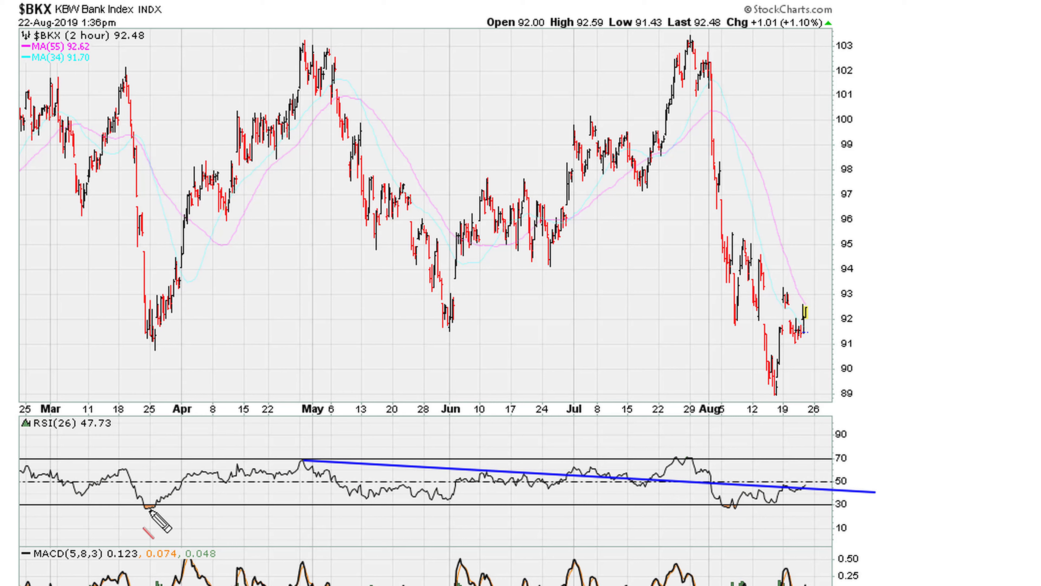
pyautogui.moveTo(150, 509)
pyautogui.mouseDown()
pyautogui.moveTo(801, 506)
pyautogui.moveTo(829, 485)
pyautogui.mouseUp()
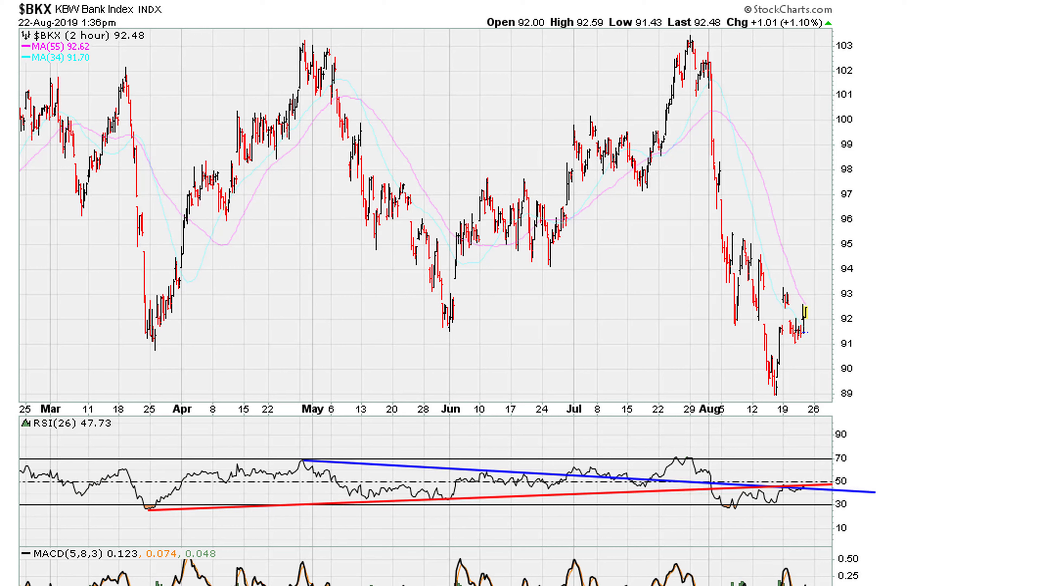
# Point blue arrows at the Jul 1 RSI and late-June prices, and box the May peak and mid-June RSI bump
pyautogui.moveTo(539, 444); pyautogui.dragTo(564, 474)
pyautogui.moveTo(533, 159); pyautogui.dragTo(567, 202)
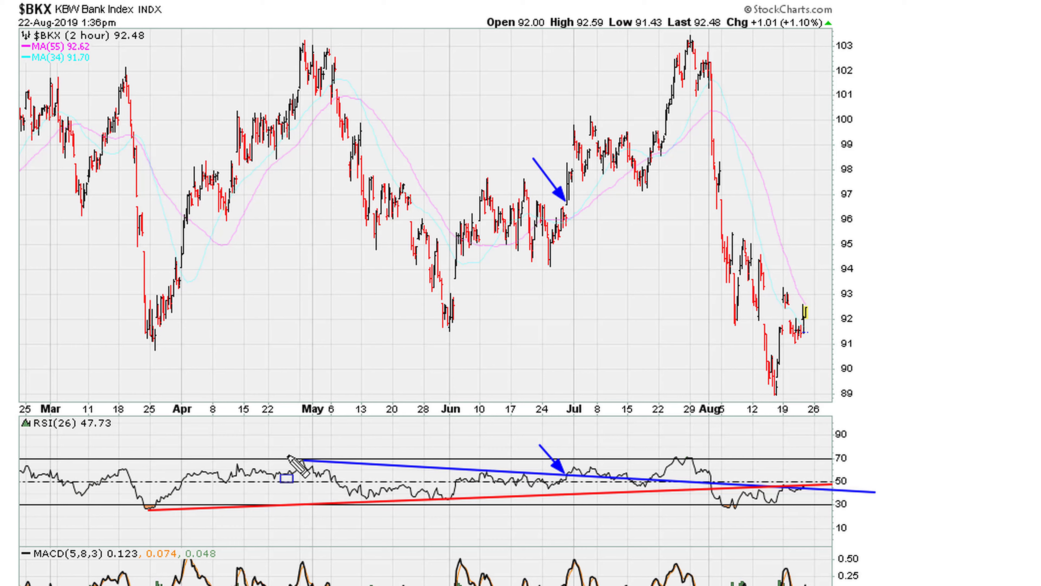
pyautogui.moveTo(301, 460); pyautogui.dragTo(436, 500)
pyautogui.moveTo(476, 464)
pyautogui.mouseDown()
pyautogui.moveTo(500, 481)
pyautogui.moveTo(529, 480)
pyautogui.mouseUp()
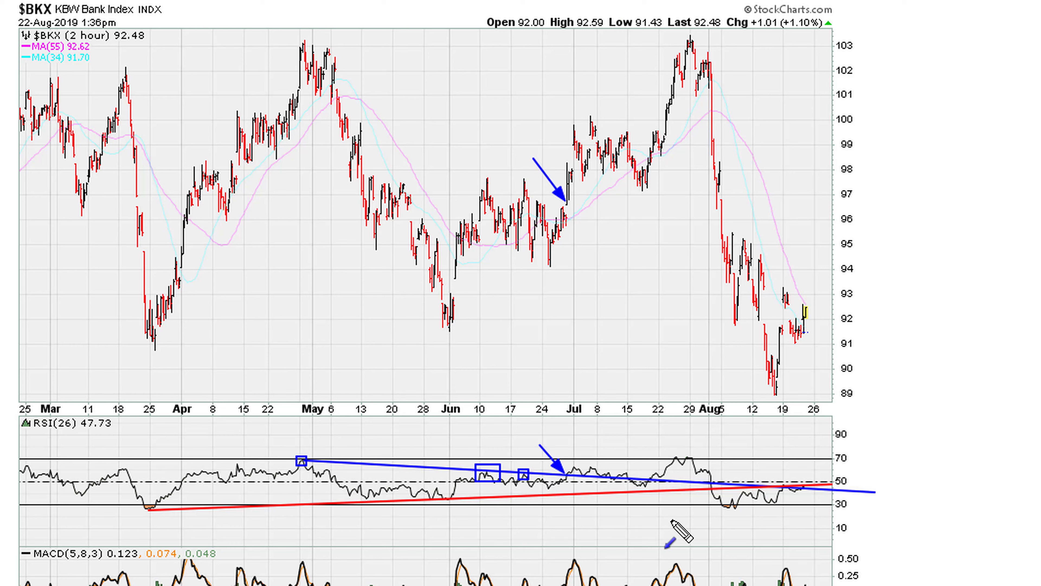
# Add blue arrows at early-, mid- and late-July on RSI and price, plus a magenta arrow at the early-August RSI break
pyautogui.moveTo(588, 503); pyautogui.dragTo(586, 481)
pyautogui.moveTo(589, 203); pyautogui.dragTo(583, 175)
pyautogui.moveTo(604, 508)
pyautogui.mouseDown()
pyautogui.moveTo(601, 478)
pyautogui.moveTo(615, 487)
pyautogui.mouseUp()
pyautogui.moveTo(606, 220)
pyautogui.mouseDown()
pyautogui.moveTo(604, 176)
pyautogui.moveTo(618, 167)
pyautogui.mouseUp()
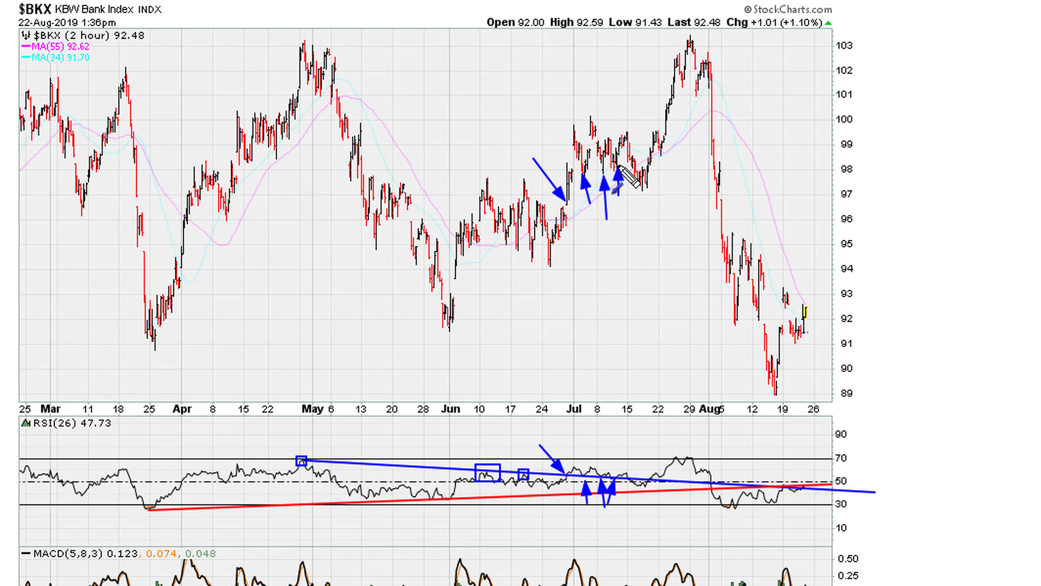
pyautogui.moveTo(622, 445); pyautogui.dragTo(651, 478)
pyautogui.moveTo(632, 118); pyautogui.dragTo(650, 151)
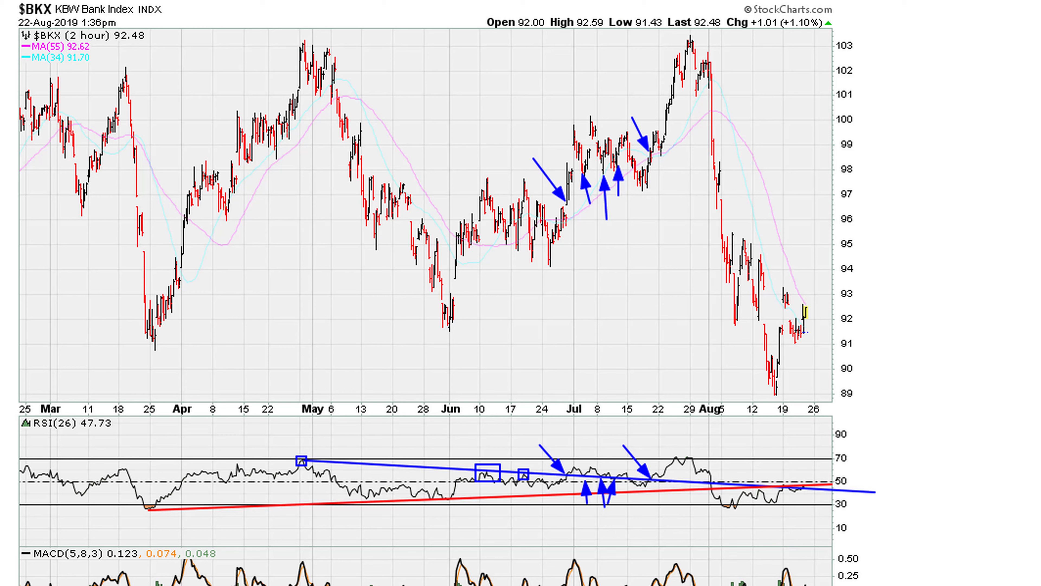
pyautogui.moveTo(730, 447); pyautogui.dragTo(715, 477)
# Add a magenta arrow at the early-August price drop, grey underlines on legend and title, and cyan arrows at Aug 19
pyautogui.moveTo(733, 62); pyautogui.dragTo(715, 107)
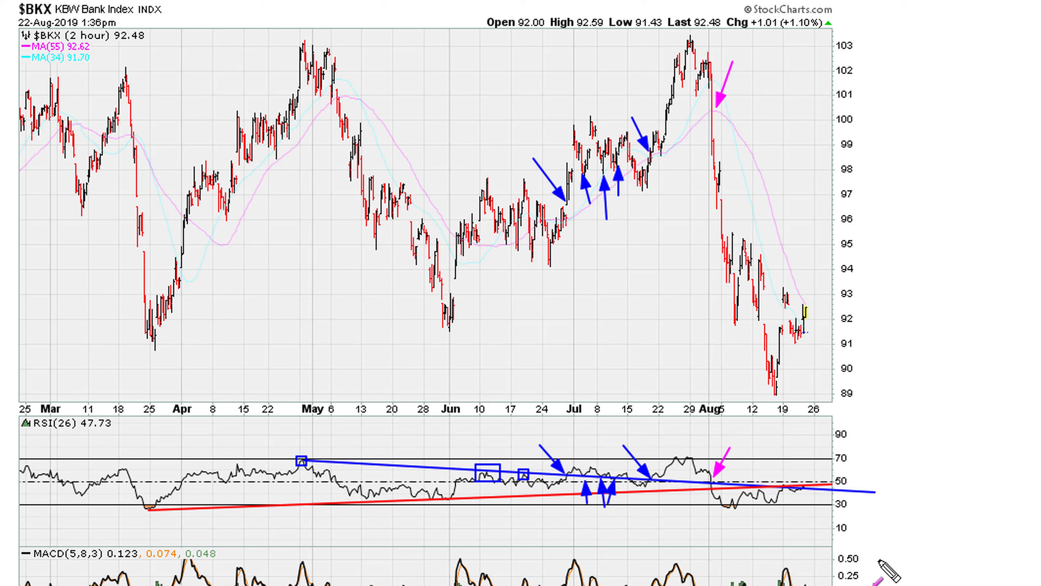
pyautogui.moveTo(61, 41); pyautogui.dragTo(126, 42)
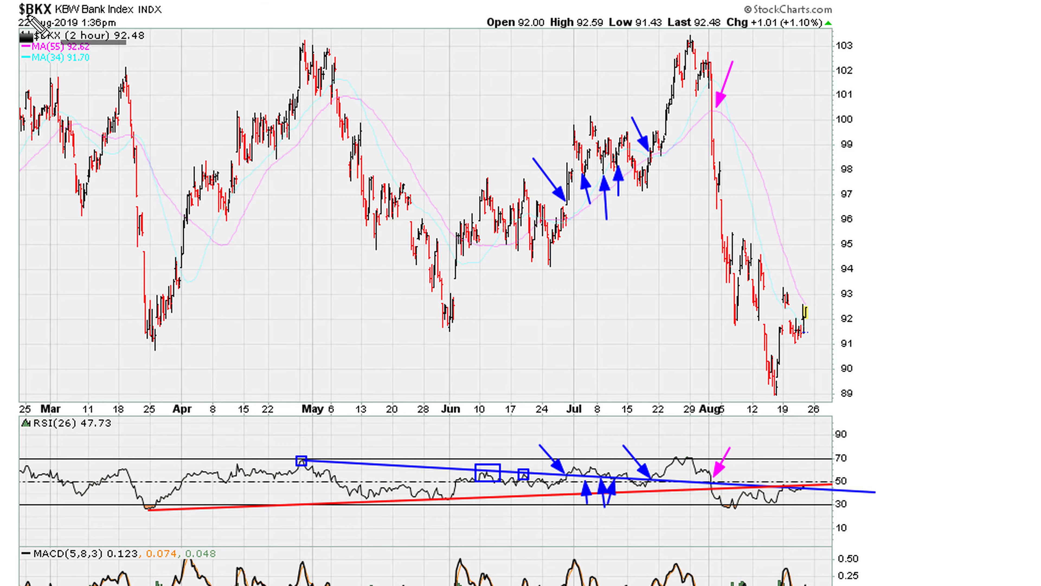
pyautogui.moveTo(55, 18); pyautogui.dragTo(132, 18)
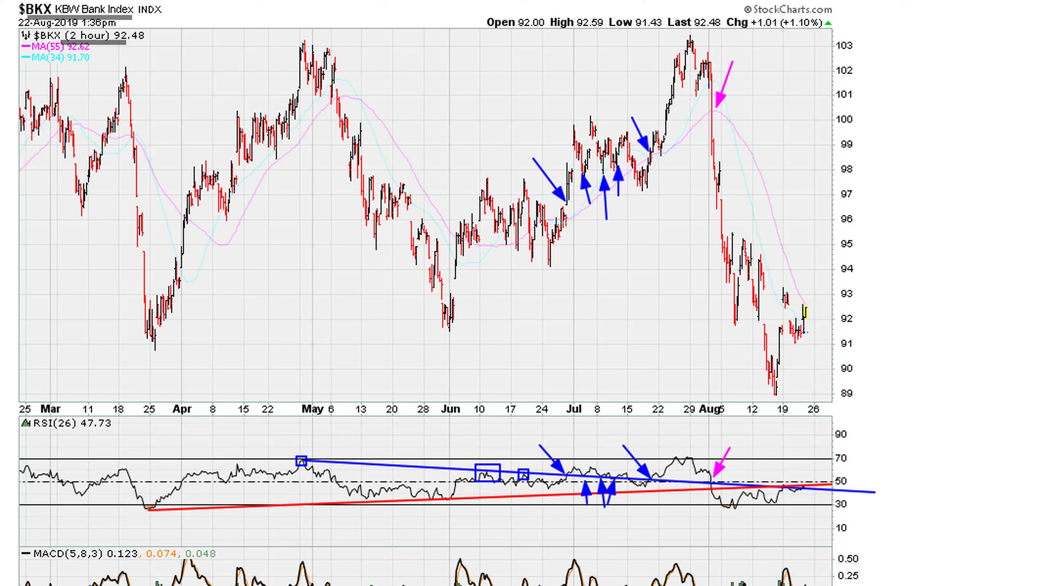
pyautogui.moveTo(792, 448); pyautogui.dragTo(785, 480)
pyautogui.moveTo(801, 254); pyautogui.dragTo(790, 290)
# Draw three black question marks right of the price chart and undo a stray grey stroke
pyautogui.moveTo(874, 345)
pyautogui.mouseDown()
pyautogui.moveTo(911, 340)
pyautogui.moveTo(886, 402)
pyautogui.moveTo(902, 397)
pyautogui.mouseUp()
pyautogui.click(892, 416)
pyautogui.moveTo(924, 322); pyautogui.dragTo(927, 400)
pyautogui.moveTo(933, 400); pyautogui.dragTo(927, 416)
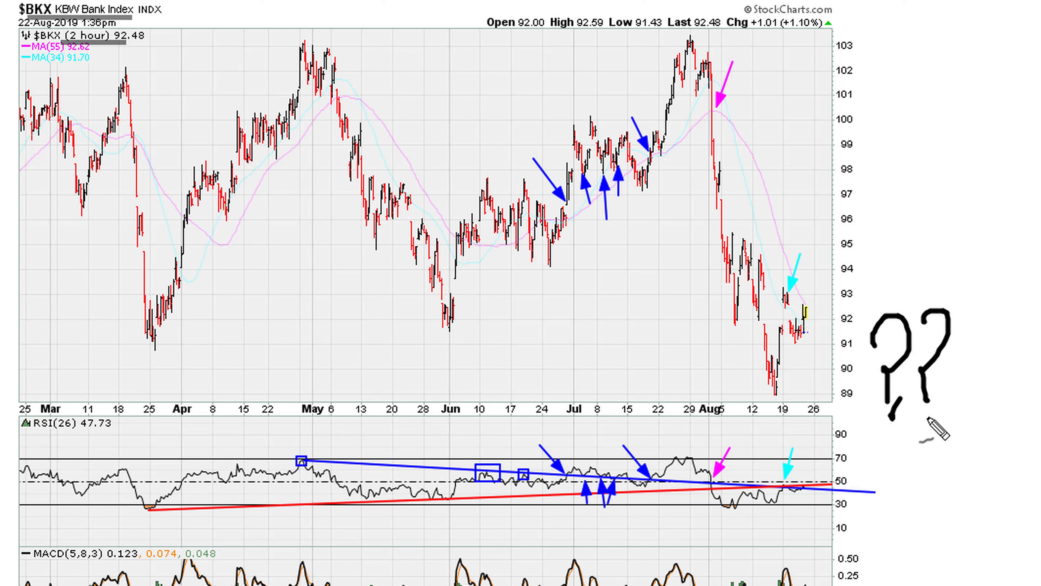
pyautogui.moveTo(955, 320)
pyautogui.mouseDown()
pyautogui.moveTo(995, 349)
pyautogui.moveTo(958, 404)
pyautogui.mouseUp()
pyautogui.click(957, 420)
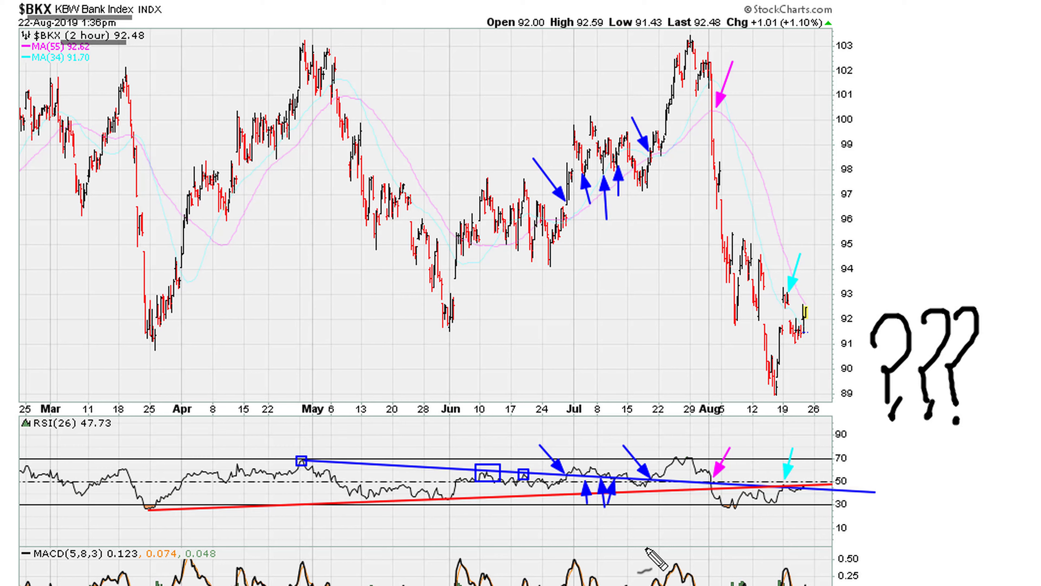
pyautogui.hotkey('ctrl', 'z')
# Draw a green arrow rising from the latest RSI reading toward 90 and a red downward arrow below it
pyautogui.moveTo(795, 507)
pyautogui.mouseDown()
pyautogui.moveTo(809, 503)
pyautogui.moveTo(810, 446)
pyautogui.mouseUp()
pyautogui.moveTo(803, 450)
pyautogui.mouseDown()
pyautogui.moveTo(810, 429)
pyautogui.moveTo(819, 455)
pyautogui.mouseUp()
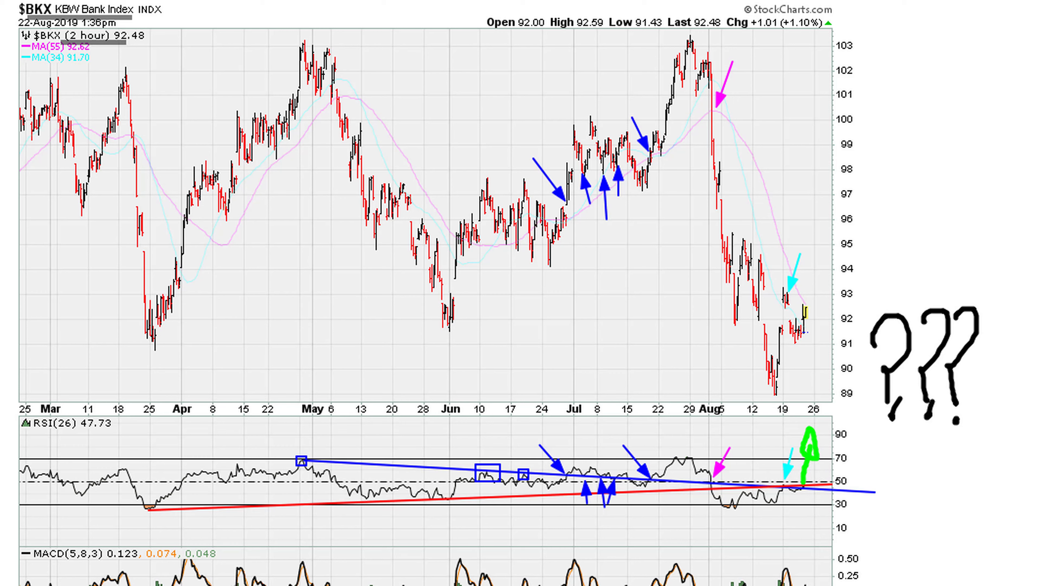
pyautogui.moveTo(798, 511)
pyautogui.mouseDown()
pyautogui.moveTo(811, 503)
pyautogui.moveTo(818, 516)
pyautogui.moveTo(826, 502)
pyautogui.moveTo(810, 500)
pyautogui.moveTo(817, 515)
pyautogui.mouseUp()
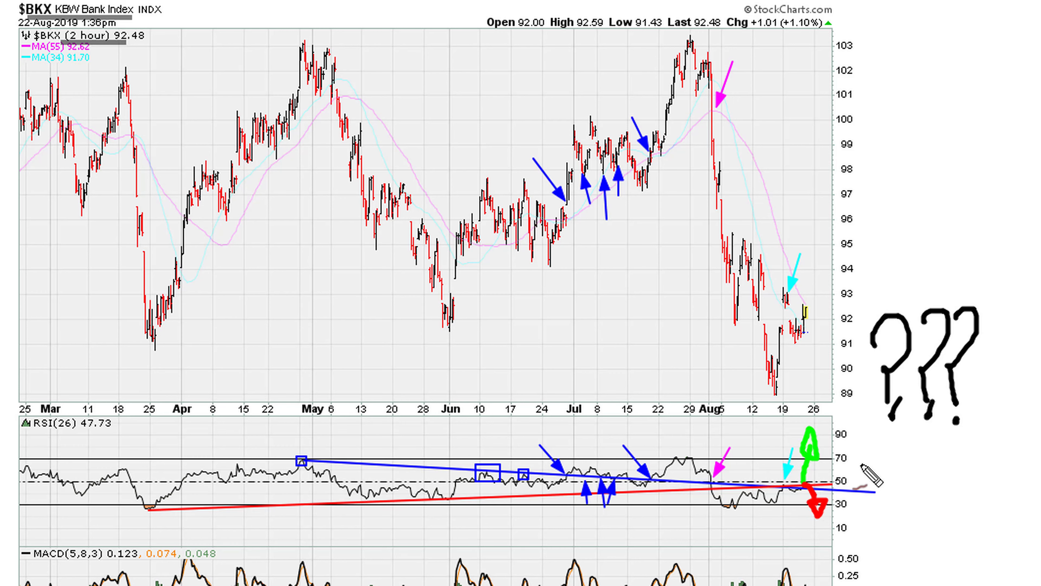